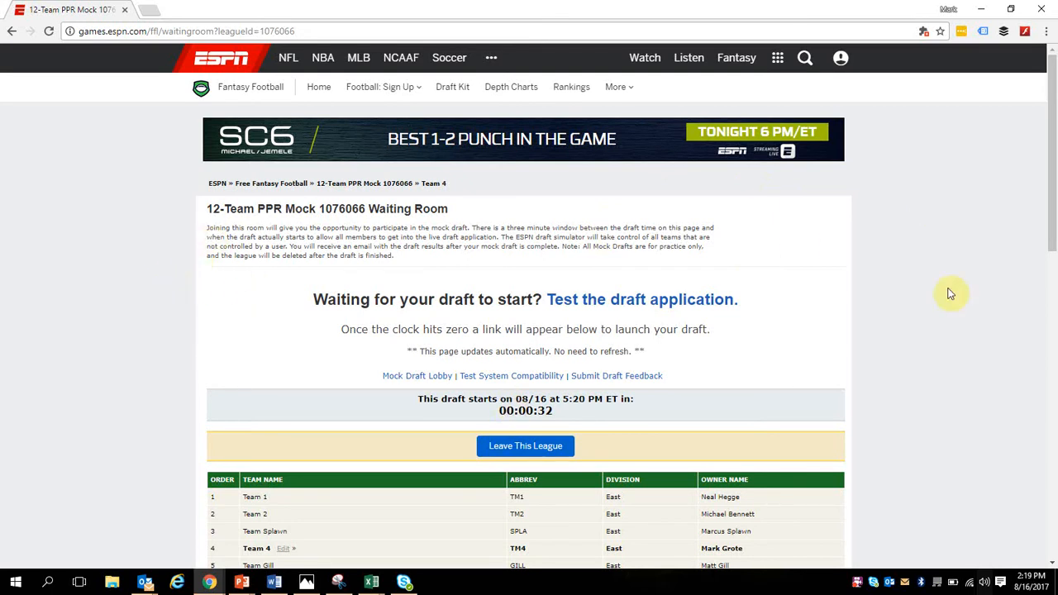
Step: Switch to FantasyPros and start adding an ESPN Mock/Lobby draft in the Draft Assistant
drag(1054, 140, 1056, 177)
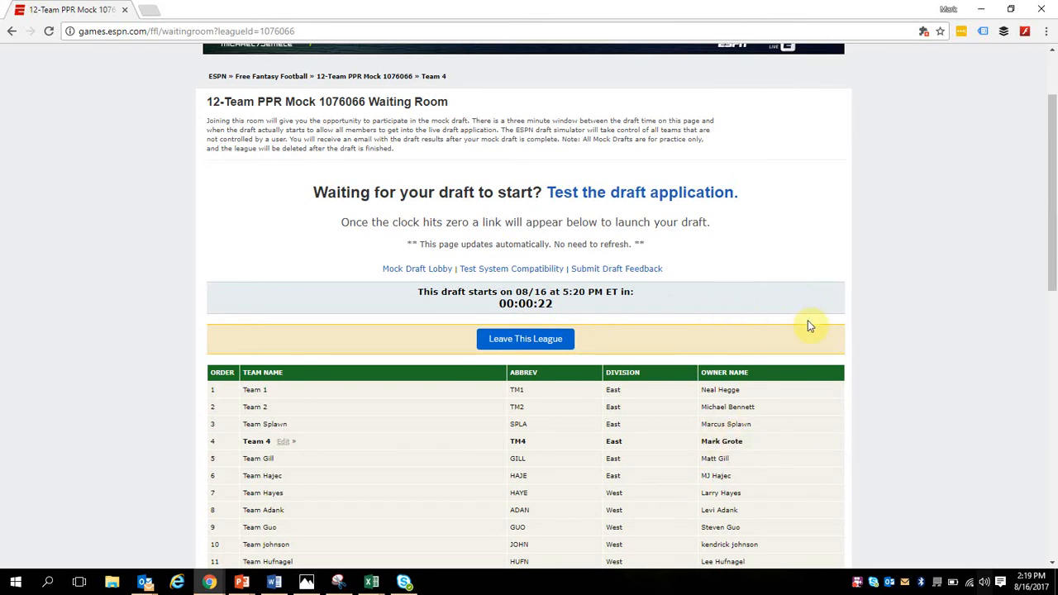
drag(1053, 232, 1051, 225)
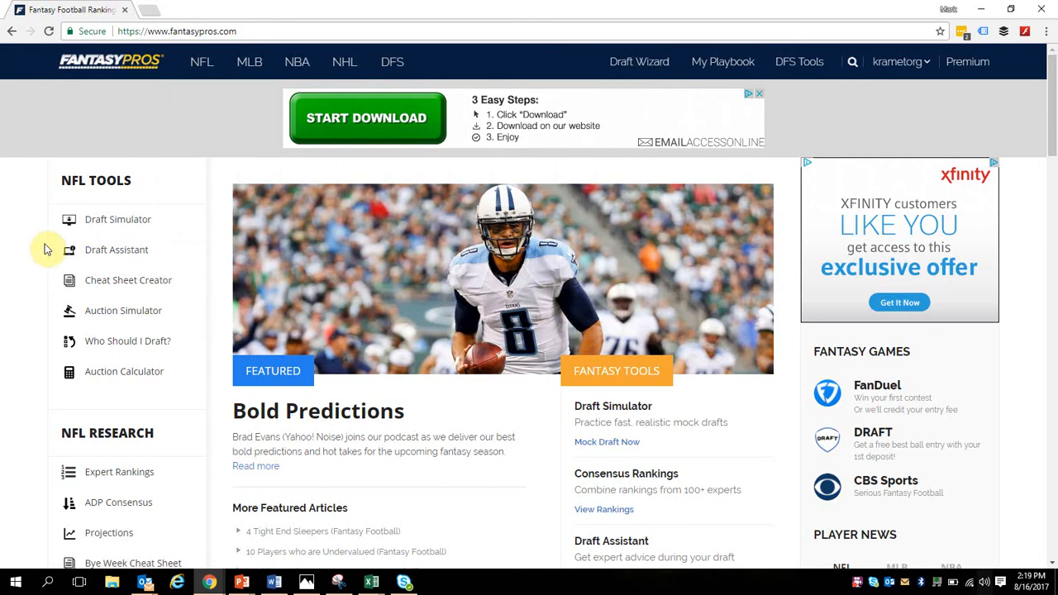
click(116, 261)
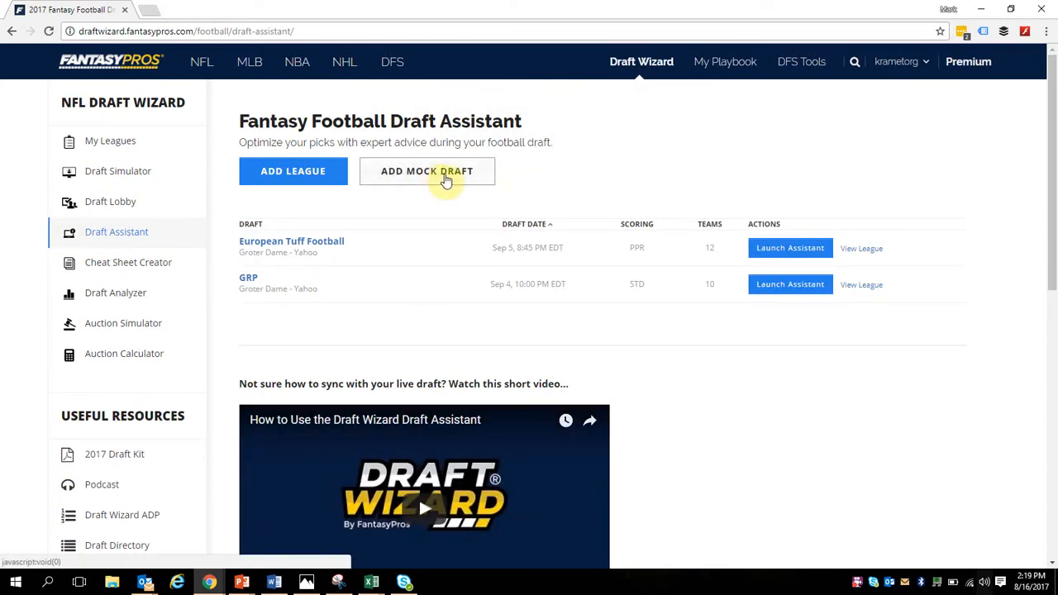
click(445, 177)
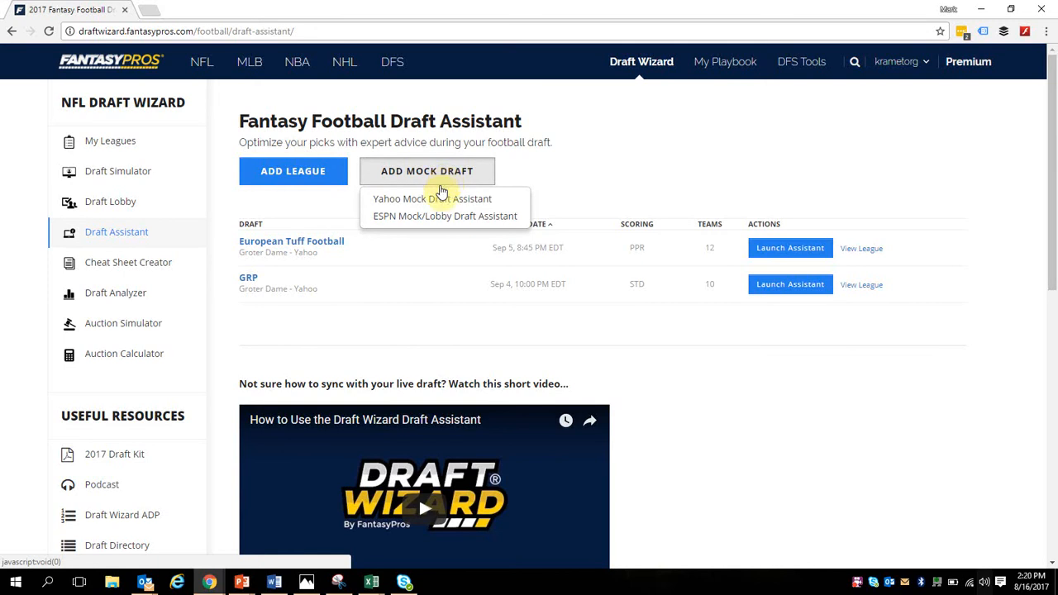
click(437, 216)
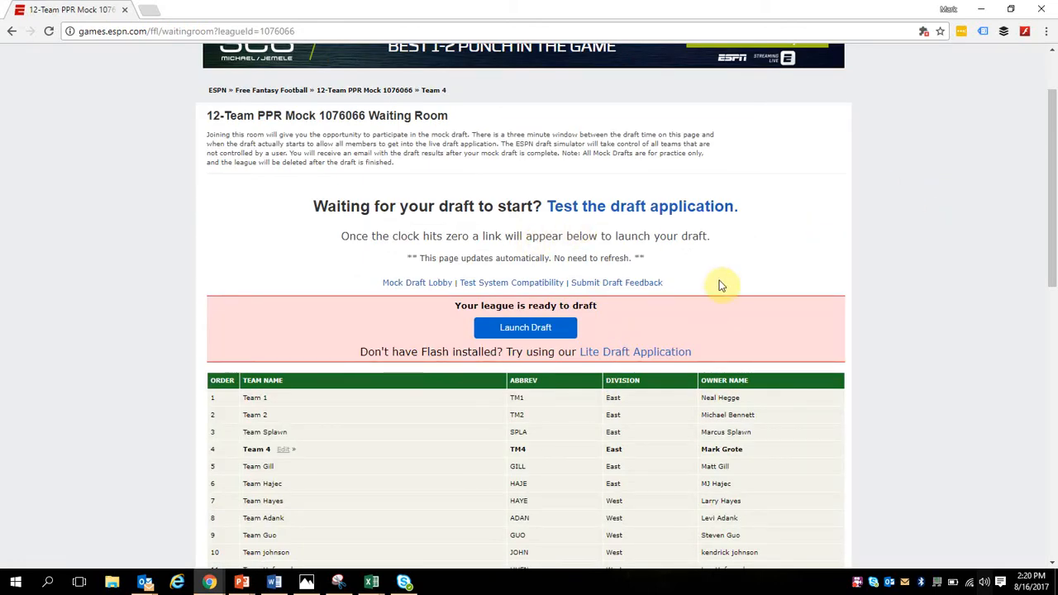
Step: Launch the Lite Draft Application from the ESPN waiting room and copy the draft window's URL
scroll(874, 239, down, 1)
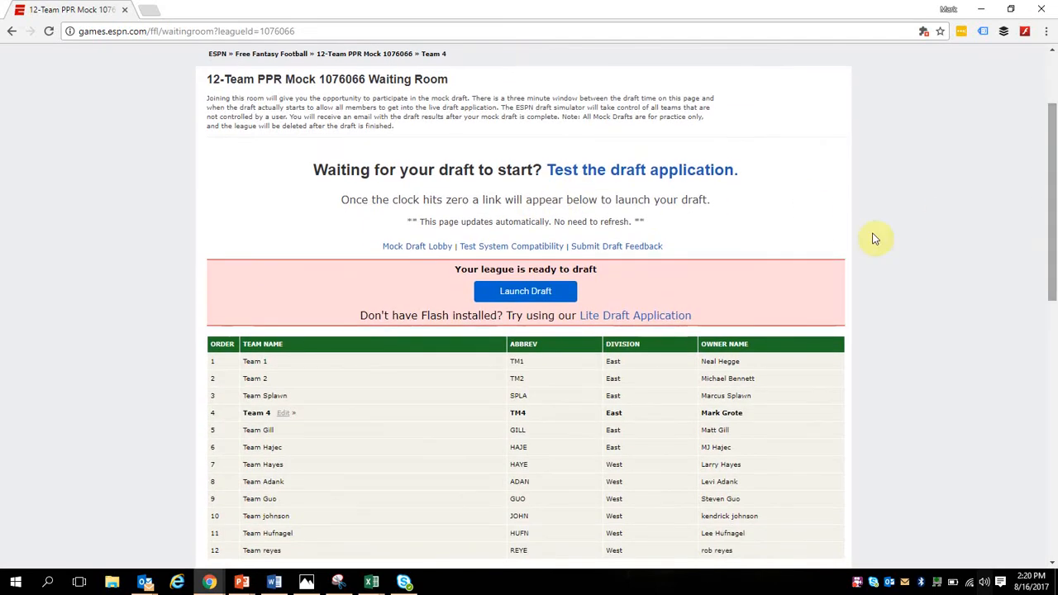
click(659, 318)
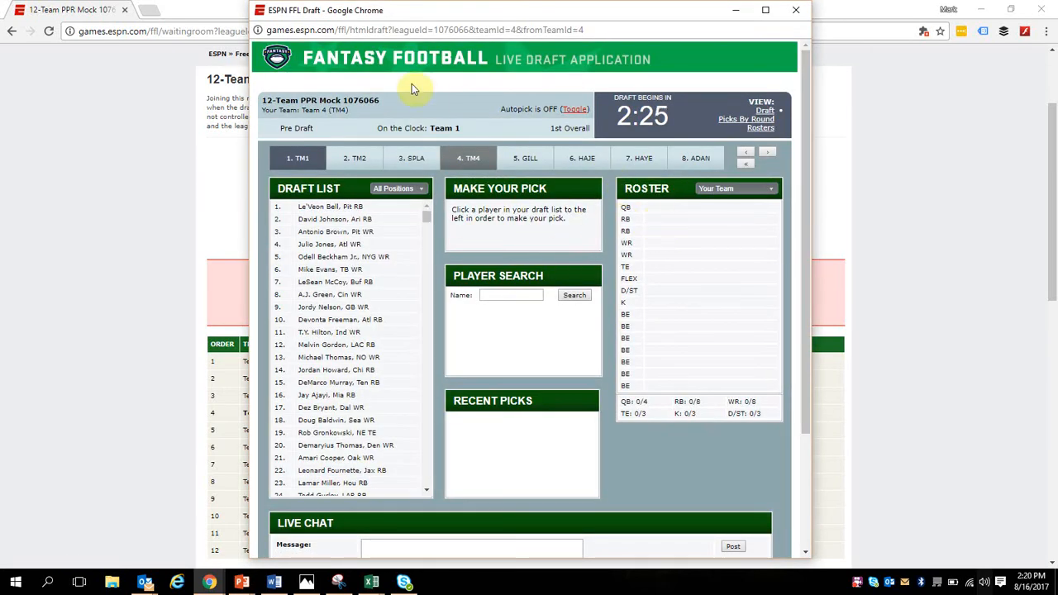
click(426, 29)
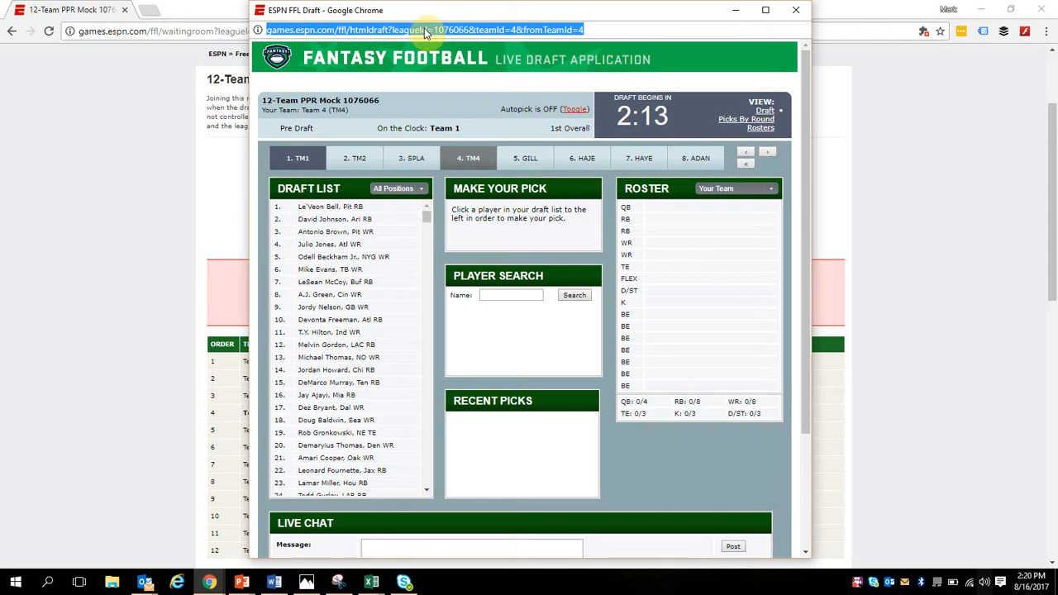
right_click(424, 29)
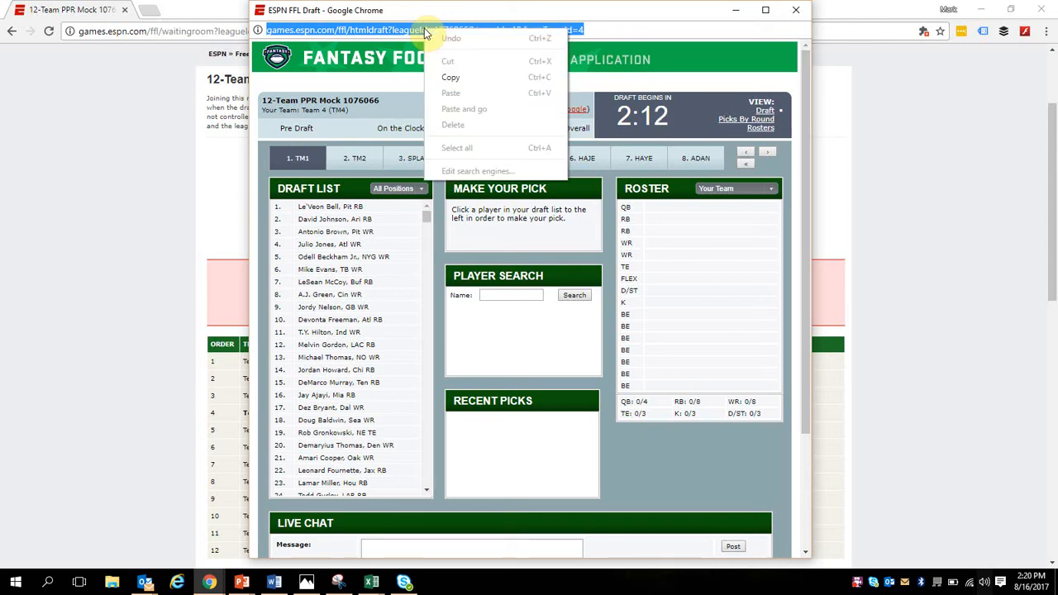
click(448, 79)
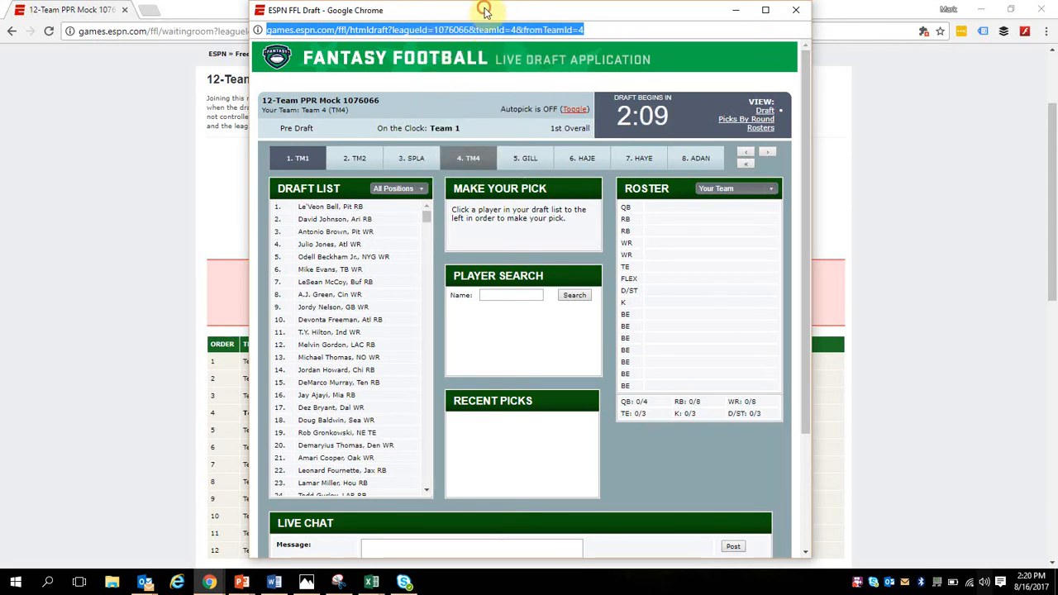
drag(486, 10, 496, 15)
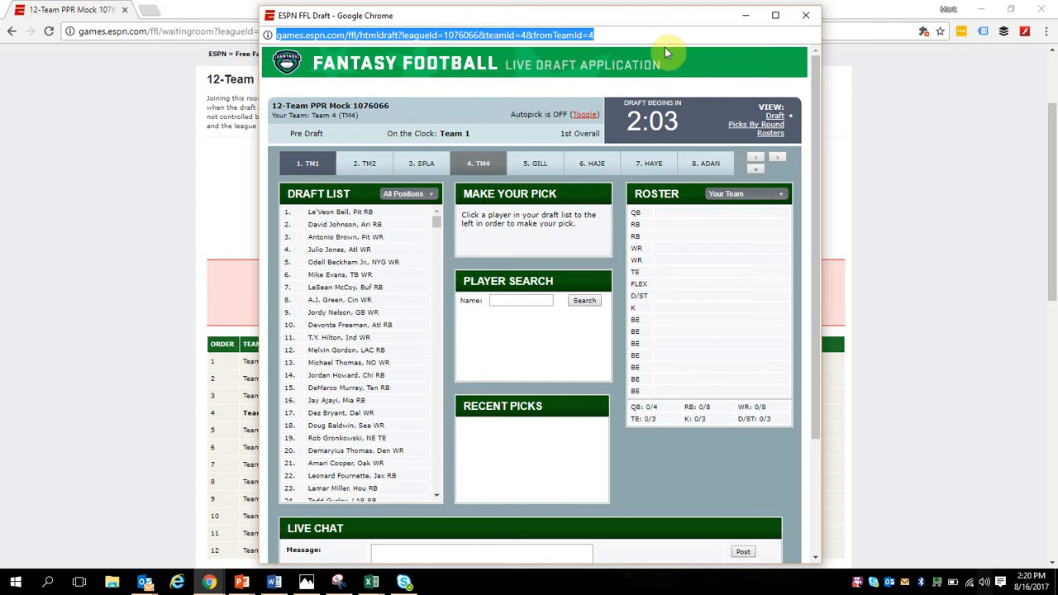
right_click(465, 36)
click(483, 89)
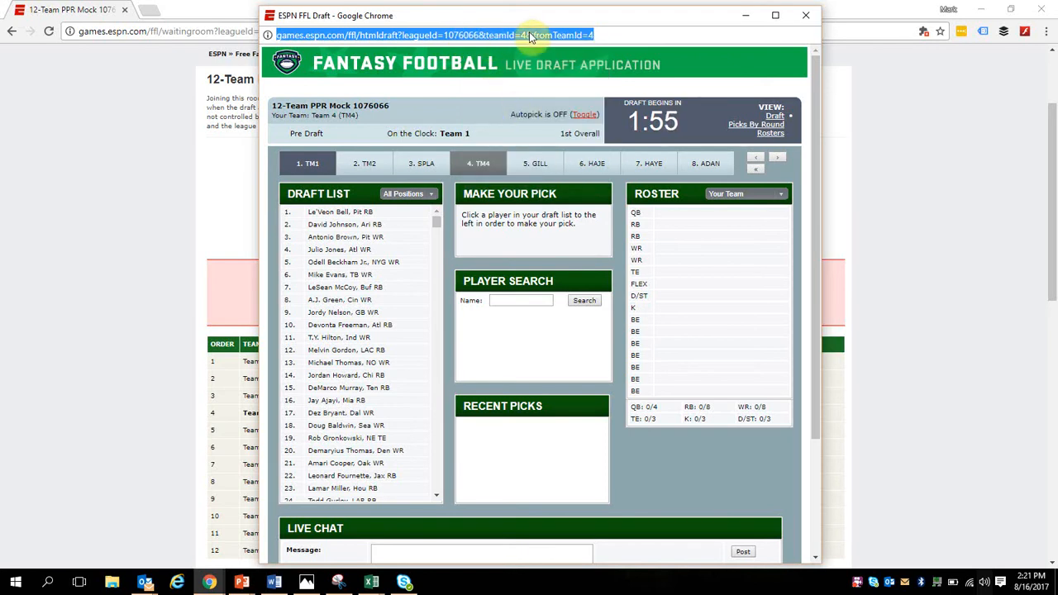
Step: Return to the FantasyPros ESPN Mock/Lobby form and fill in the ESPN username and password from the saved login
click(212, 581)
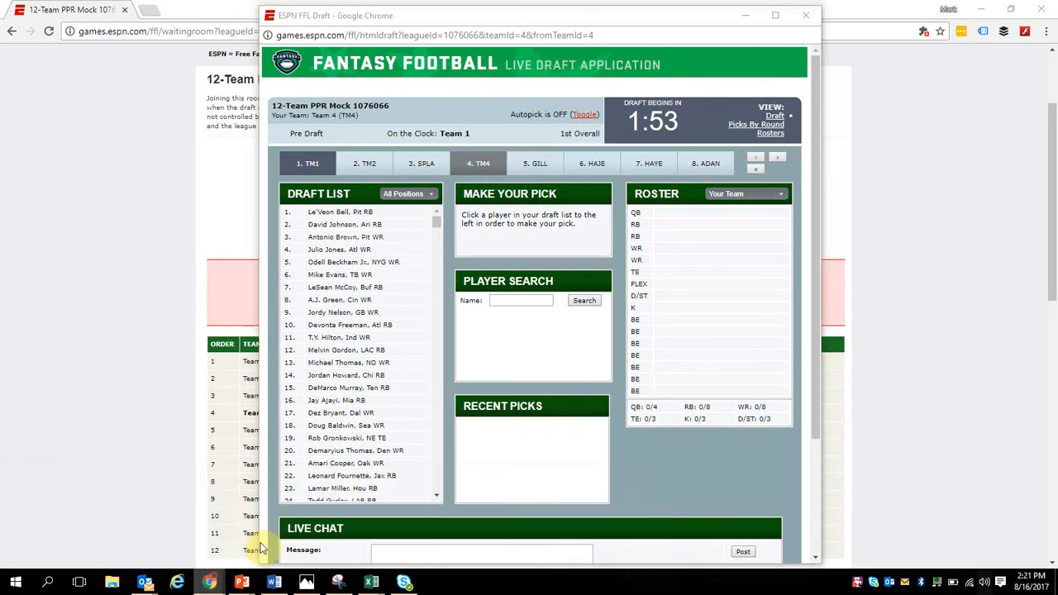
right_click(209, 582)
click(209, 582)
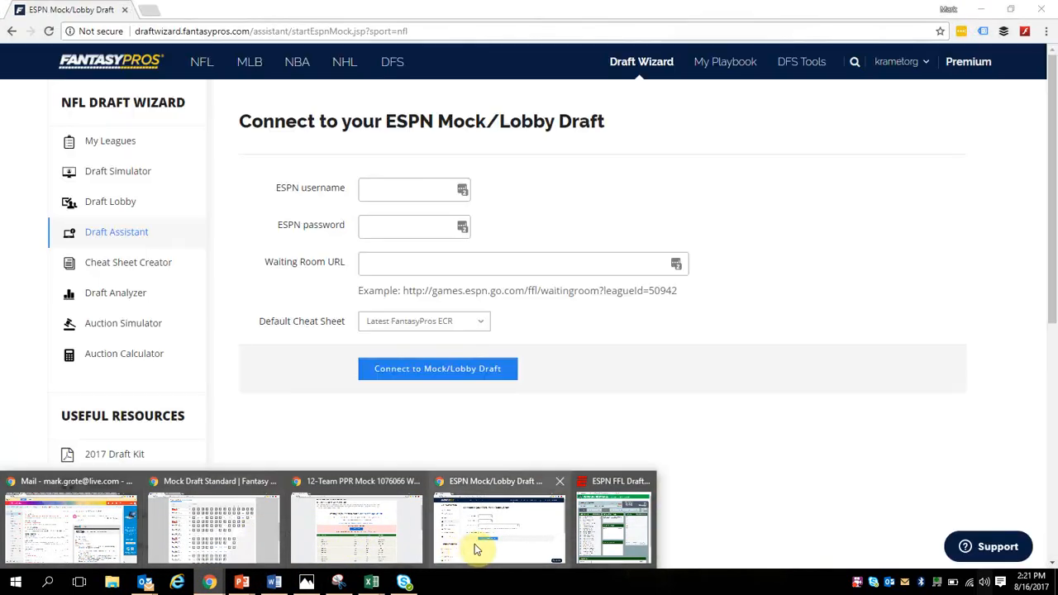
click(477, 549)
click(465, 191)
click(464, 190)
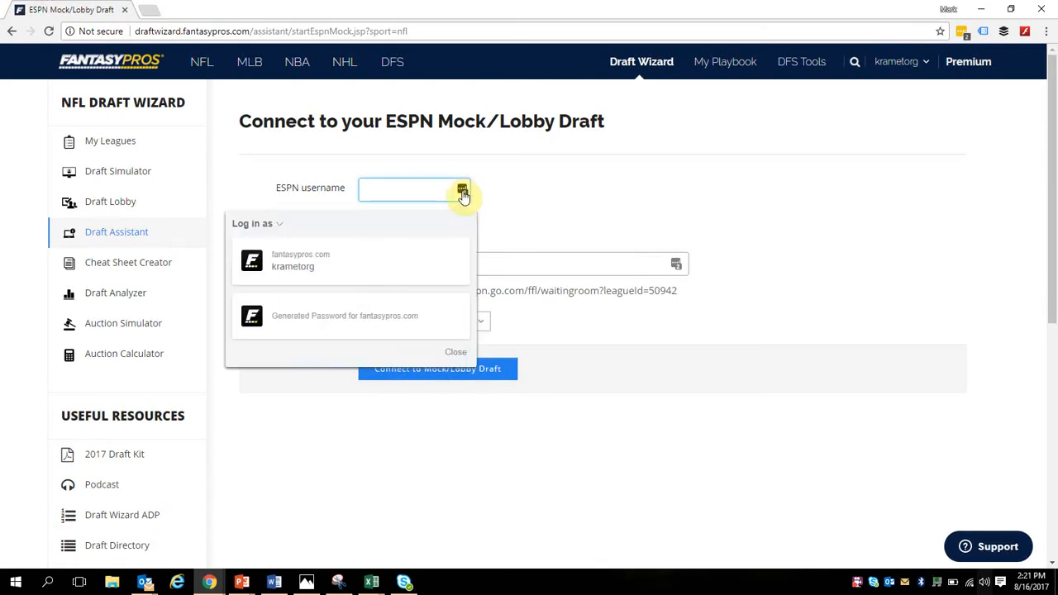
click(374, 262)
Step: Replace the Waiting Room URL with the copied draft URL and connect to the mock draft
double_click(428, 266)
triple_click(453, 264)
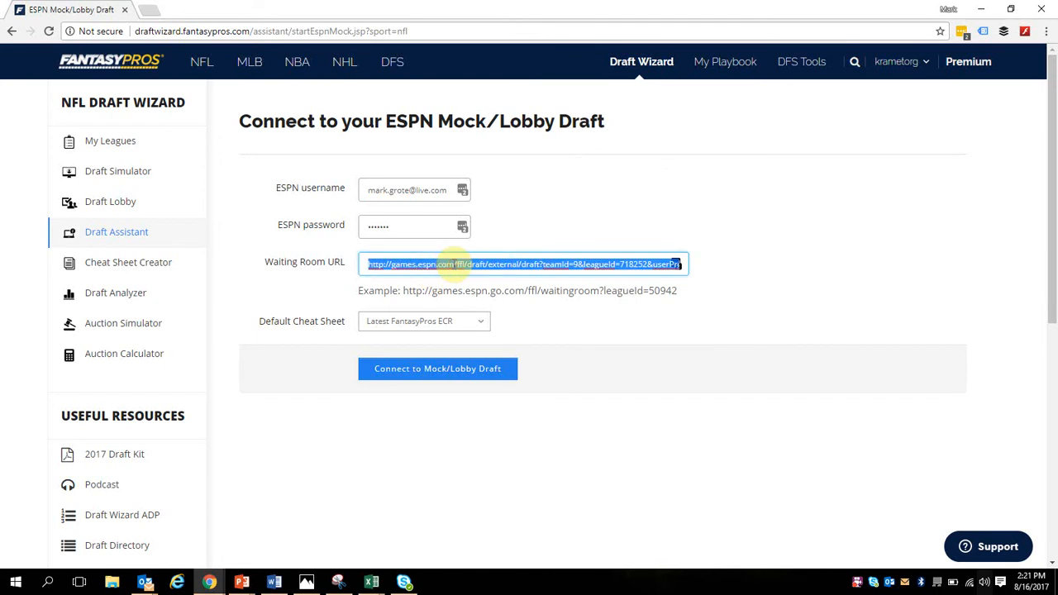
key(BackSpace)
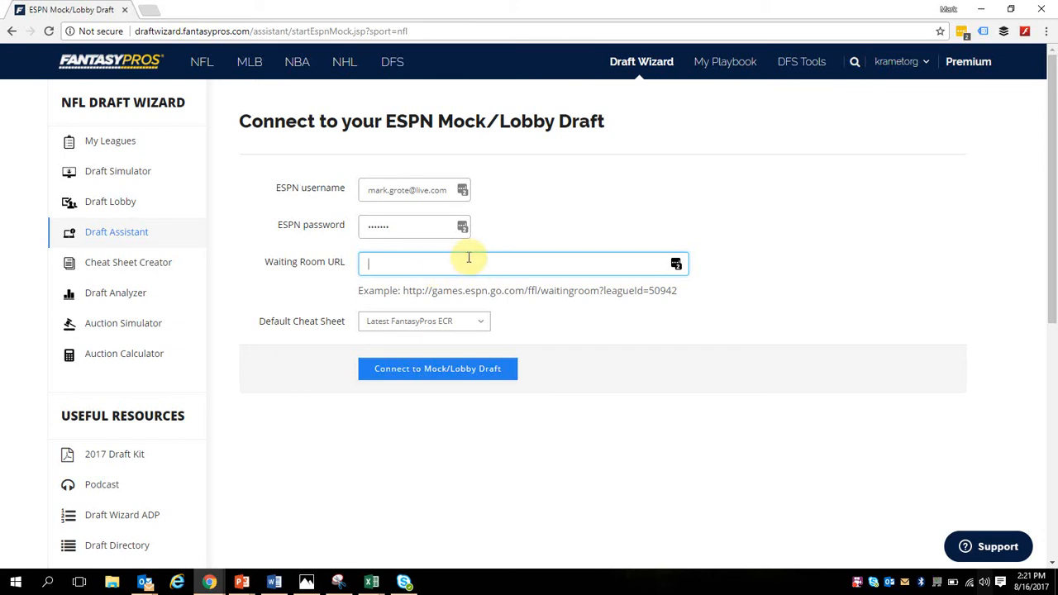
click(419, 265)
key(ctrl+v)
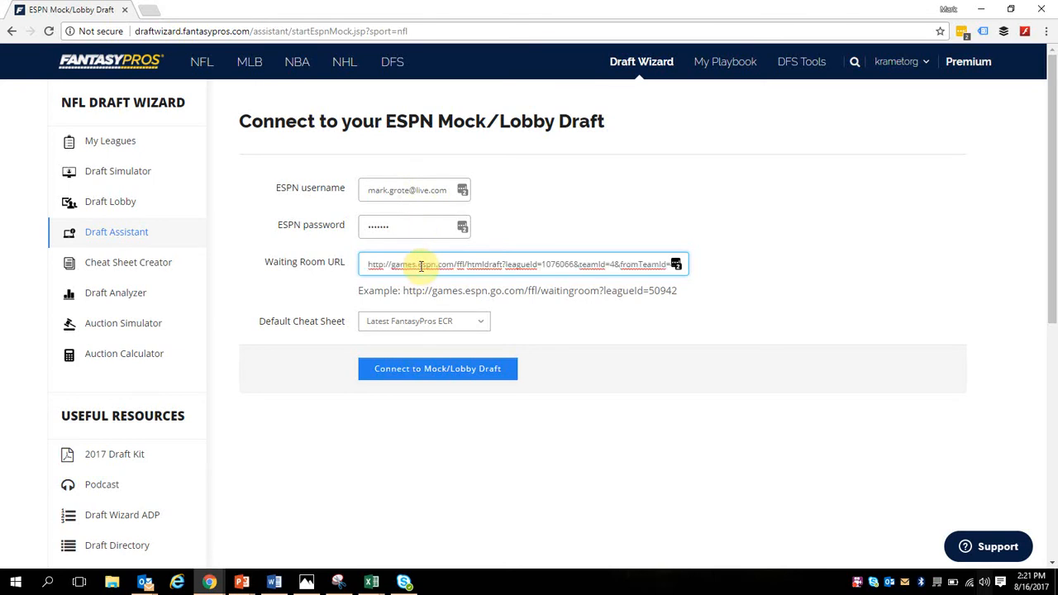
click(428, 374)
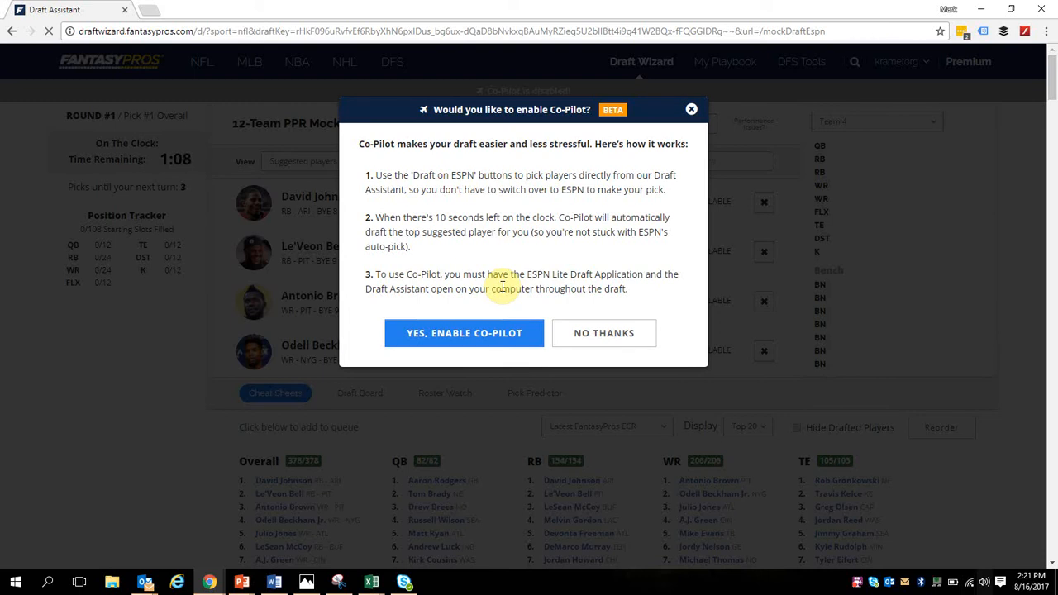
Step: Decline Co-Pilot and compare the draft clock with the ESPN draft window, returning to the Draft Assistant
click(591, 334)
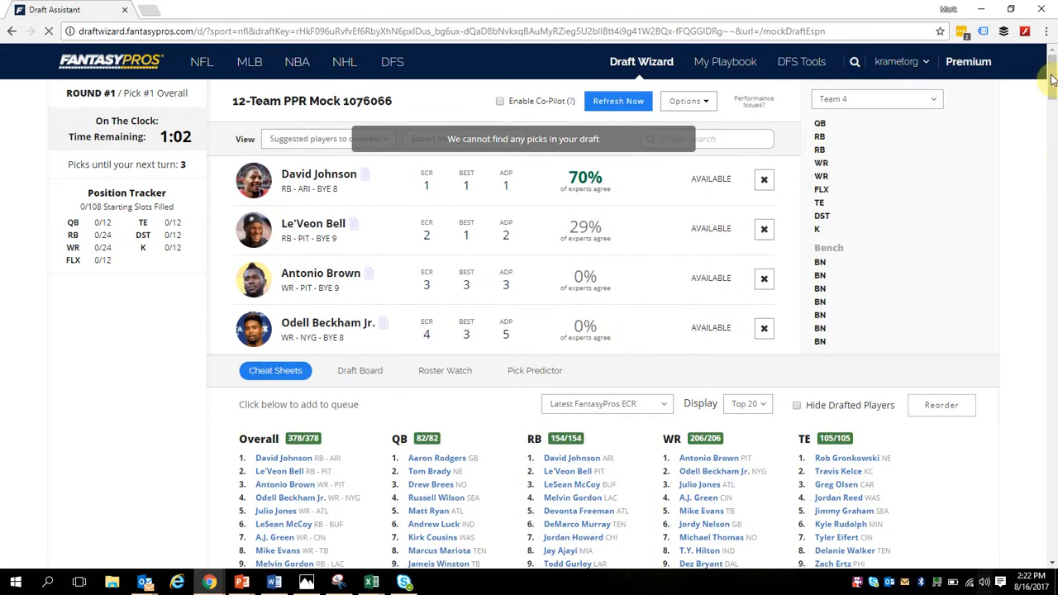
drag(1053, 80, 1054, 77)
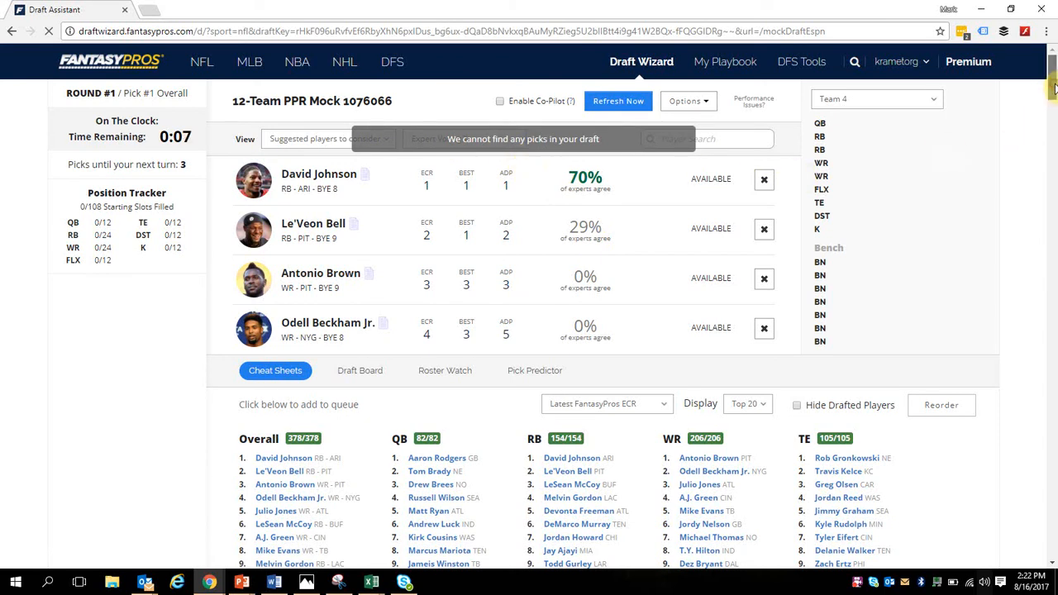
drag(1053, 89, 1054, 89)
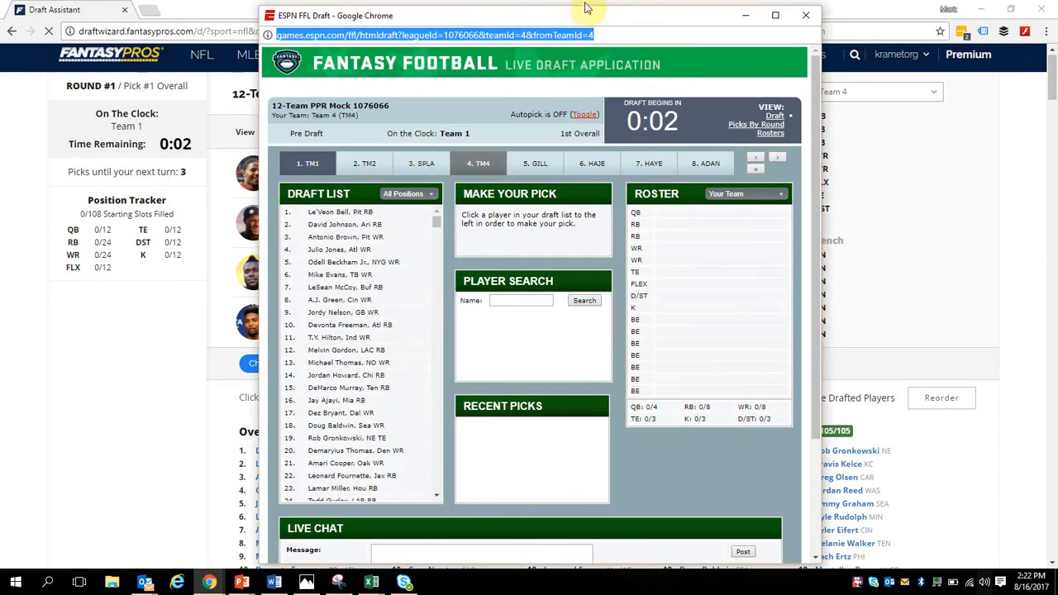
drag(591, 19, 585, 19)
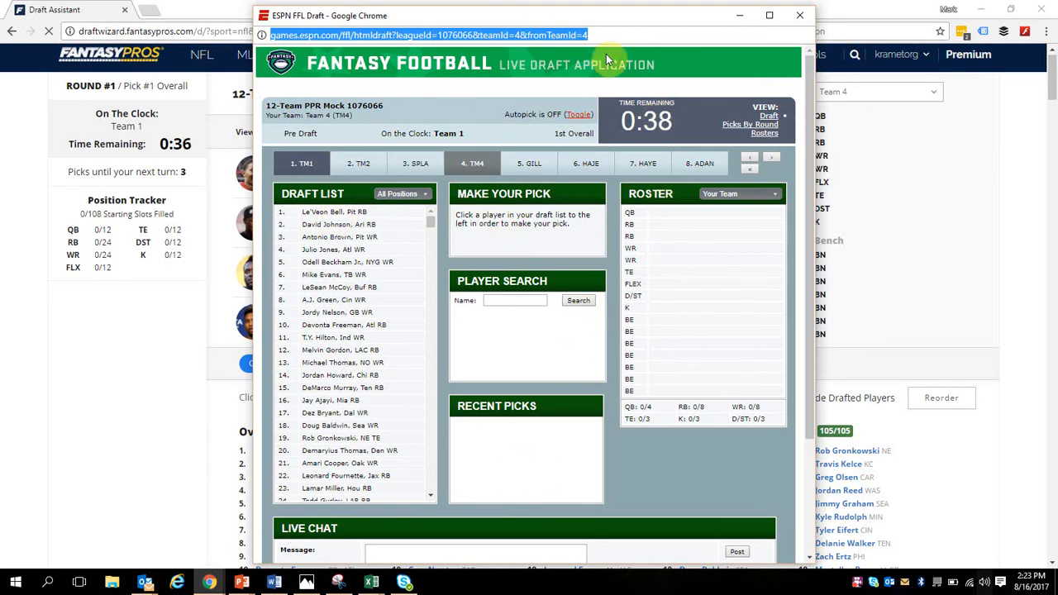
click(1025, 123)
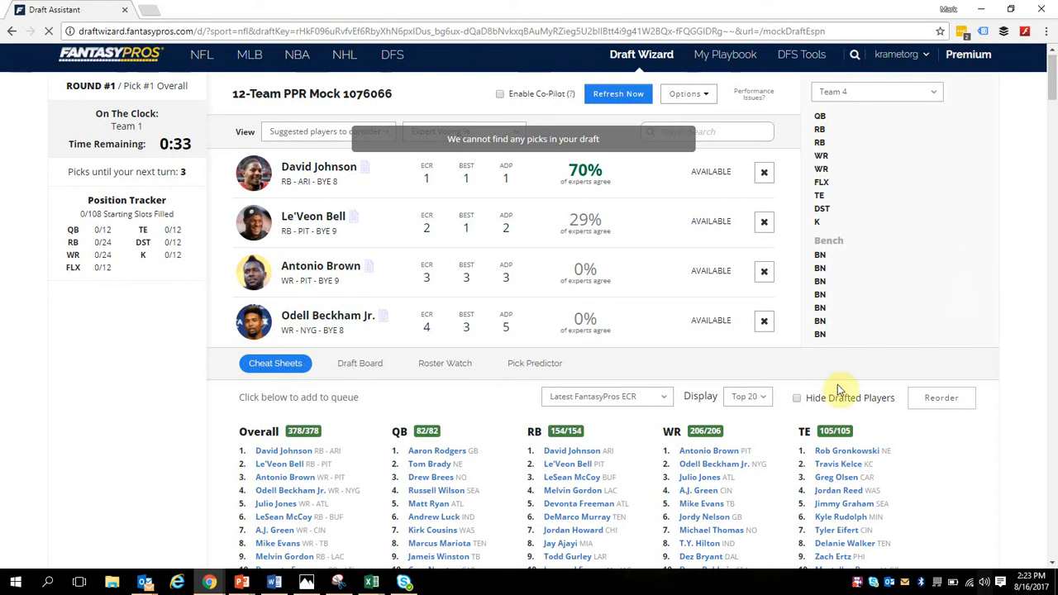
Step: Open the Pick Predictor and examine the one-round odds of each player being taken alongside the suggested players
click(533, 363)
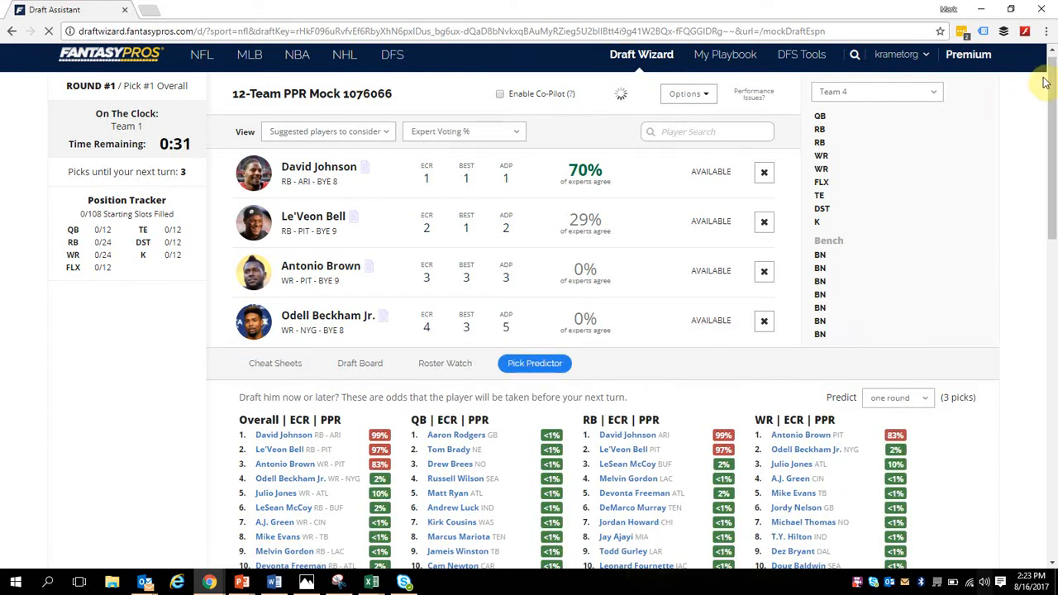
drag(1052, 97, 1054, 144)
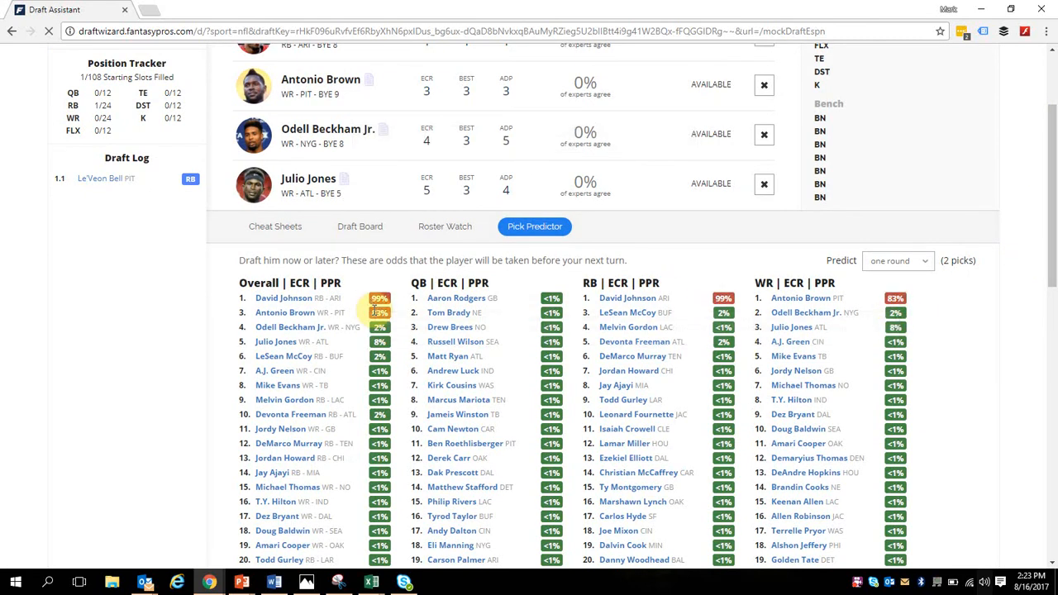
mouse_move(1054, 133)
mouse_down()
mouse_move(1055, 124)
mouse_move(1055, 134)
mouse_up()
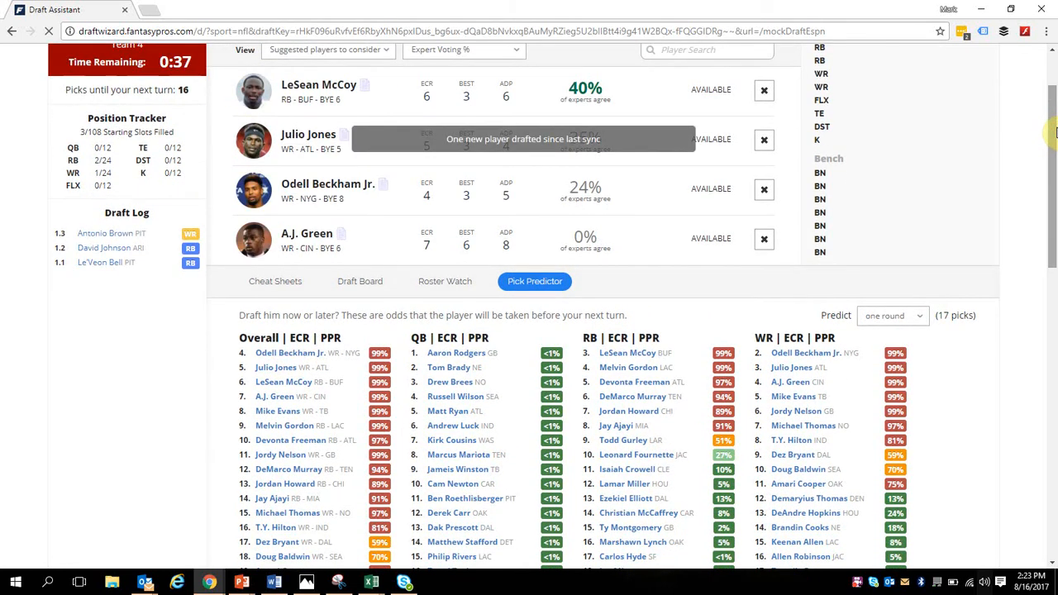
drag(1055, 125, 1054, 128)
click(892, 303)
click(896, 307)
drag(1050, 219, 1055, 171)
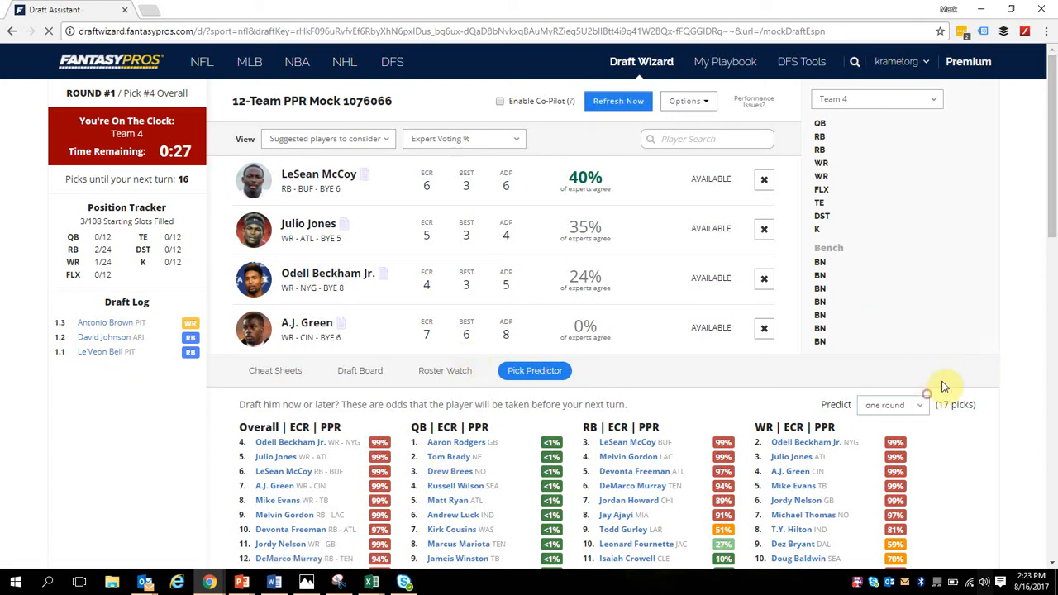
mouse_move(1053, 99)
mouse_down()
mouse_move(1054, 119)
mouse_move(1053, 102)
mouse_up()
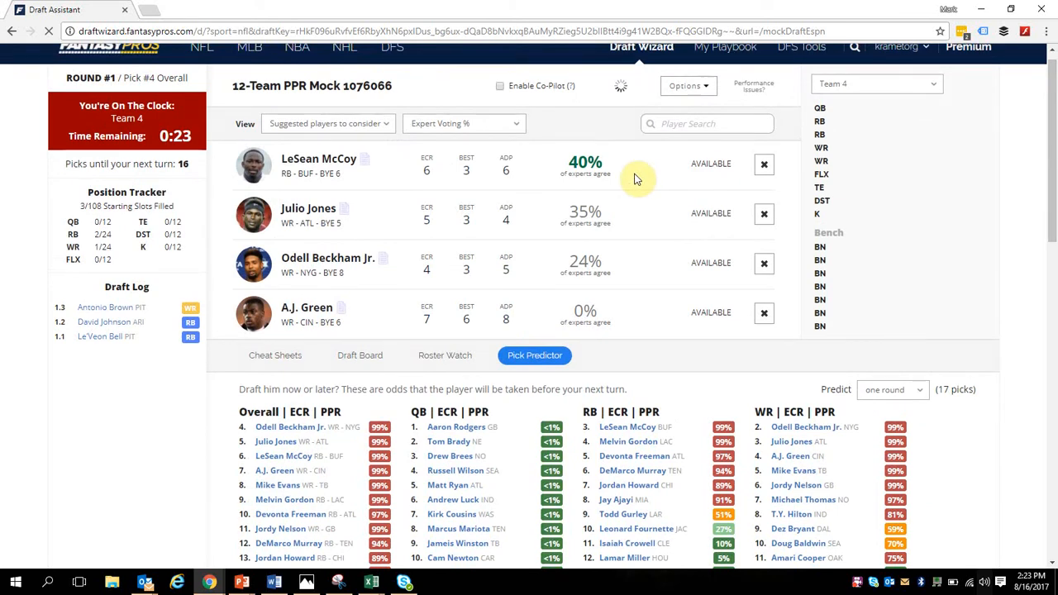
Step: Enable Co-Pilot and draft LeSean McCoy on ESPN, checking the pick in the ESPN draft window
click(499, 86)
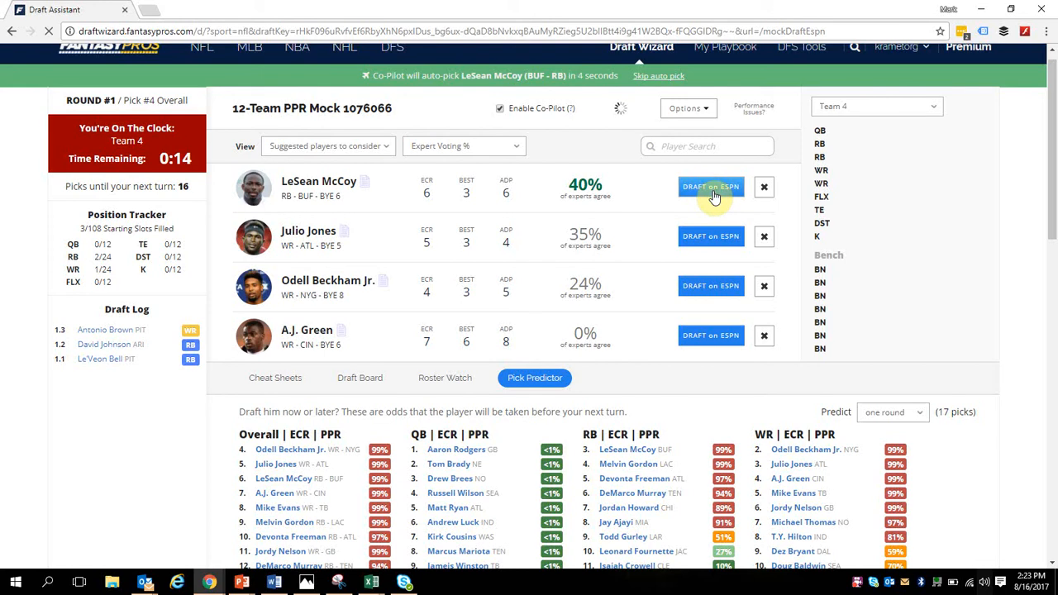
click(712, 193)
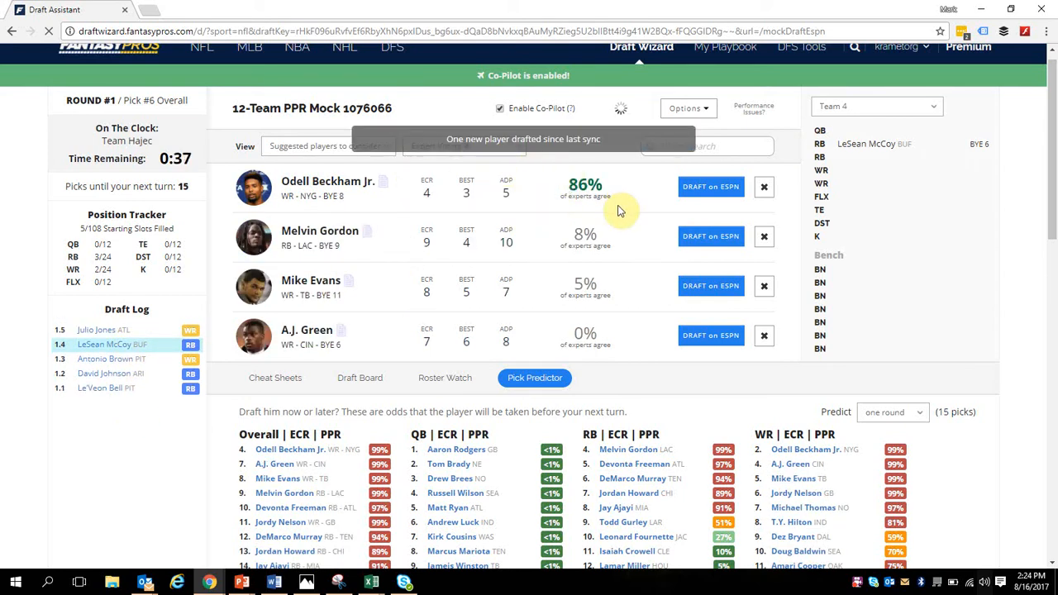
key(alt+Tab)
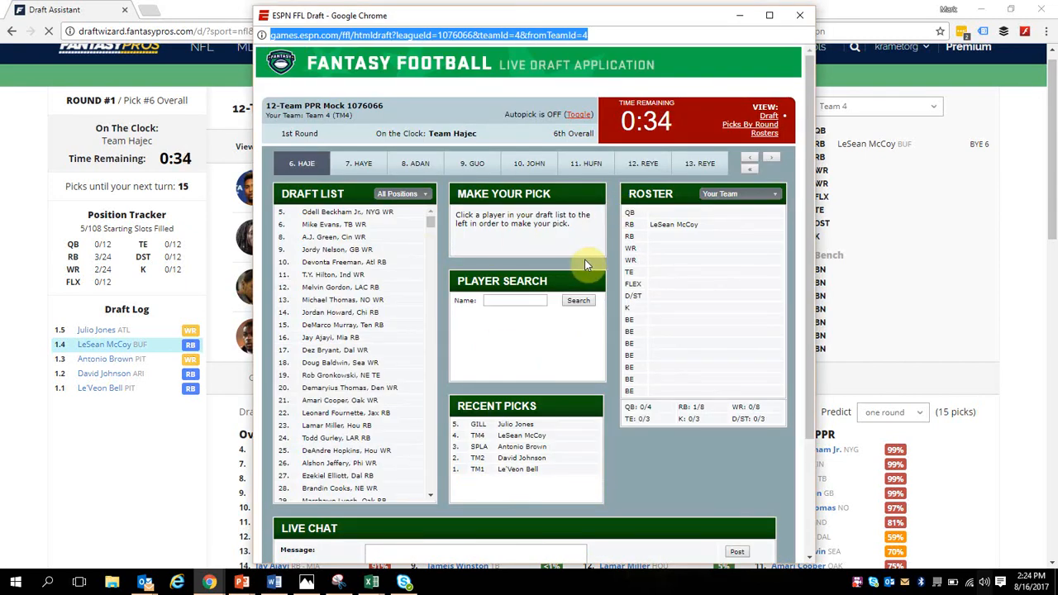
click(883, 10)
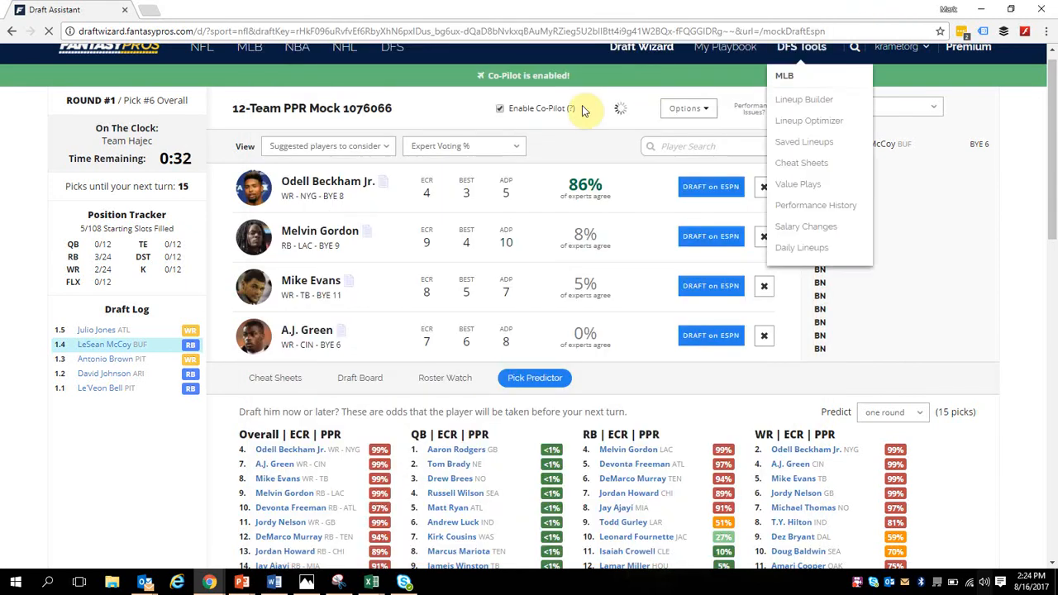
Step: Change the suggested players from expert voting to Summary View and check the picks in the ESPN draft window
click(427, 157)
click(436, 238)
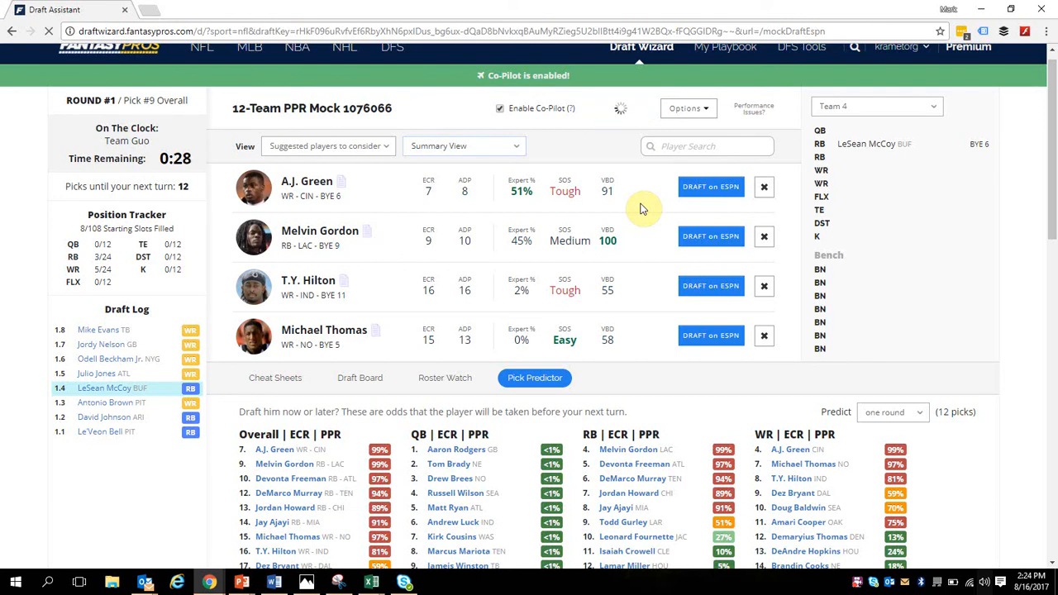
key(alt+Tab)
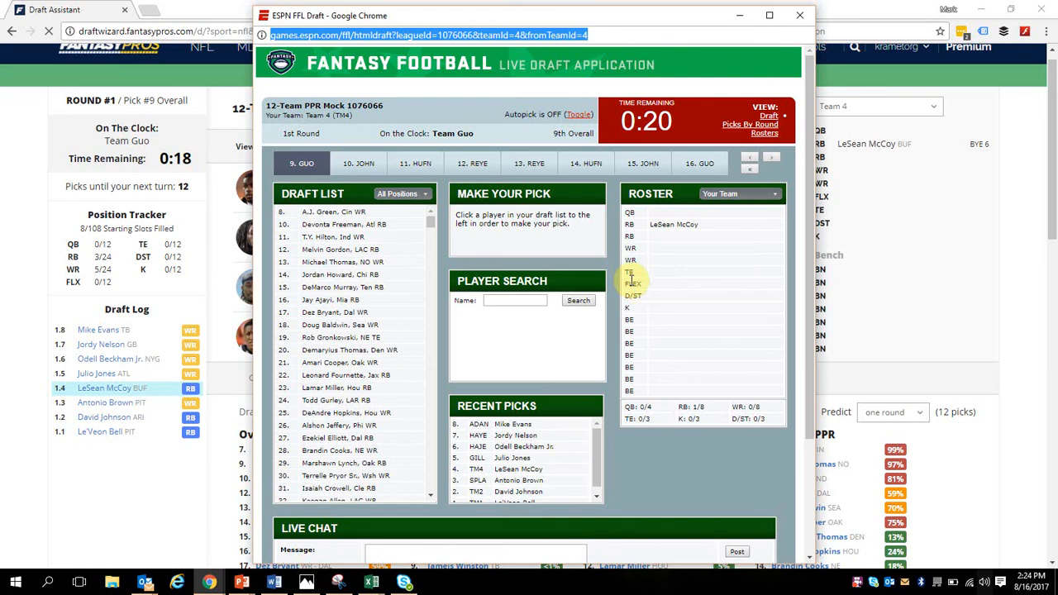
Step: Compare the current pick and time remaining in the Draft Assistant with the ESPN draft window, returning to the Draft Assistant
key(alt+Tab)
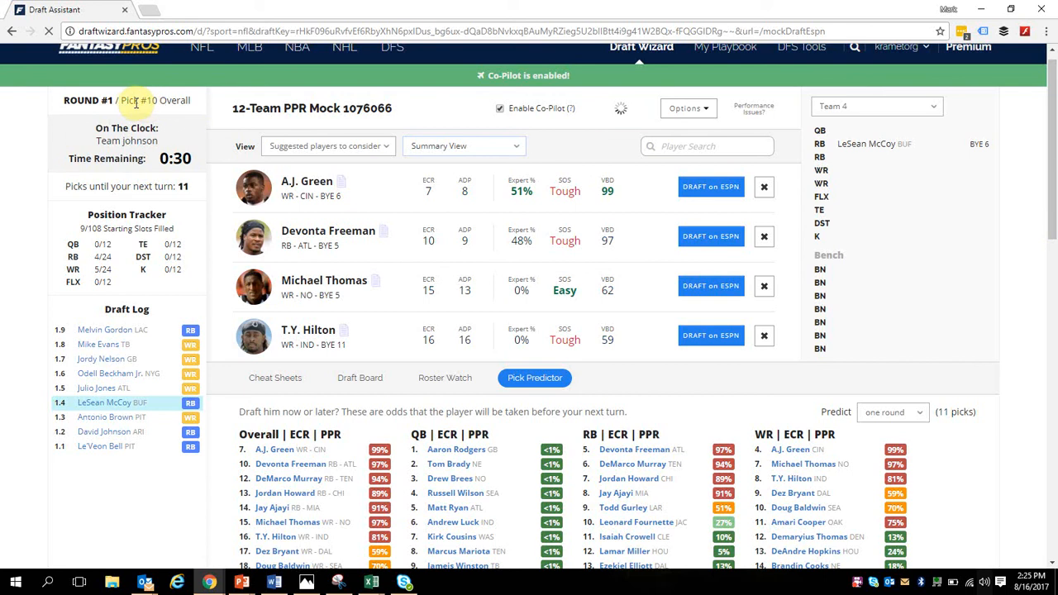
drag(155, 185, 195, 190)
click(178, 189)
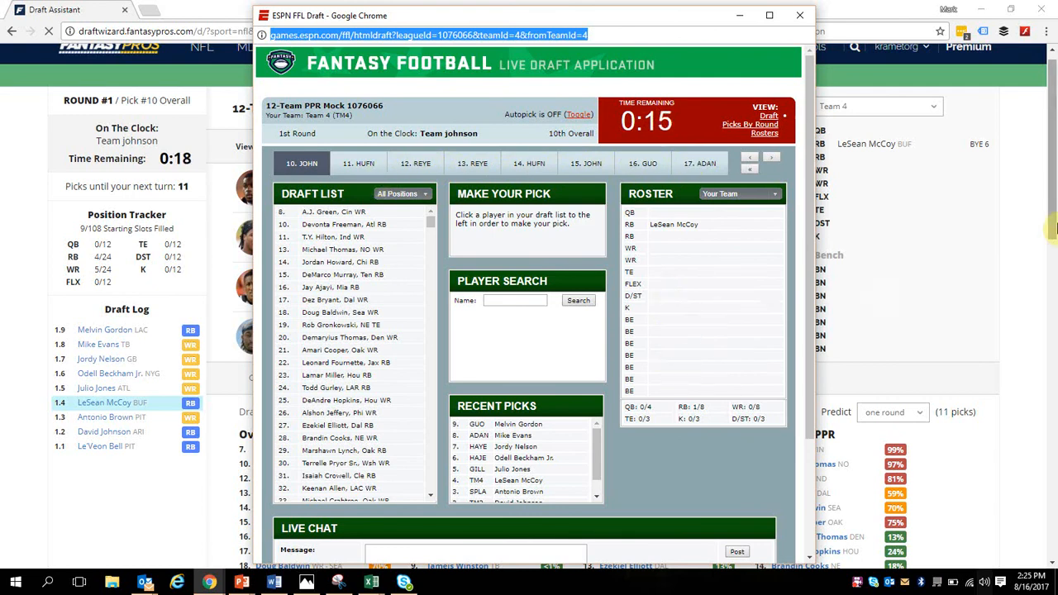
click(1047, 205)
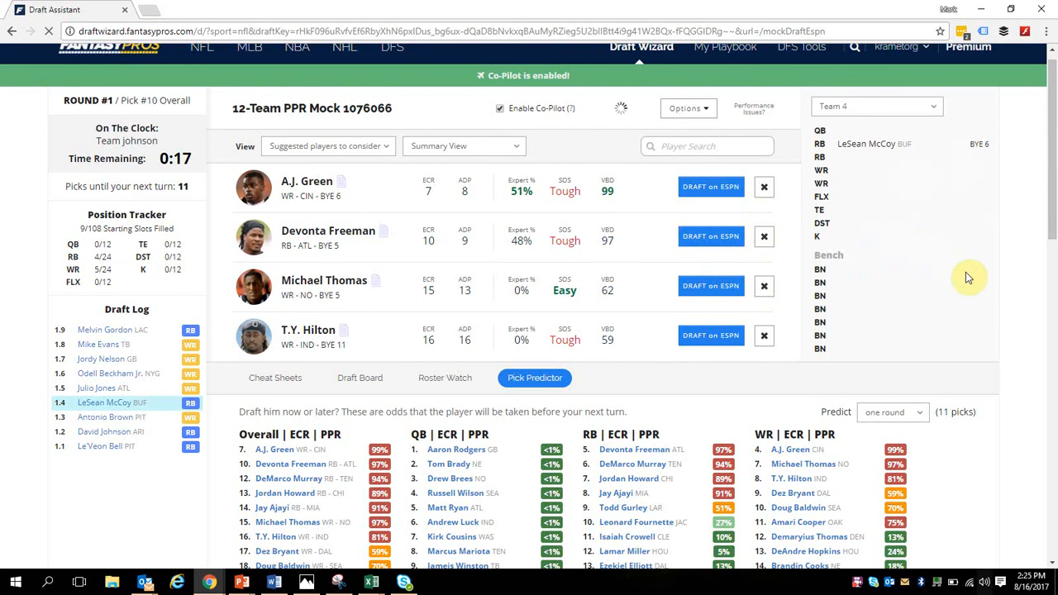
Step: View the player list with QB Only and switch the position filter to RB Only
drag(1053, 202, 1051, 223)
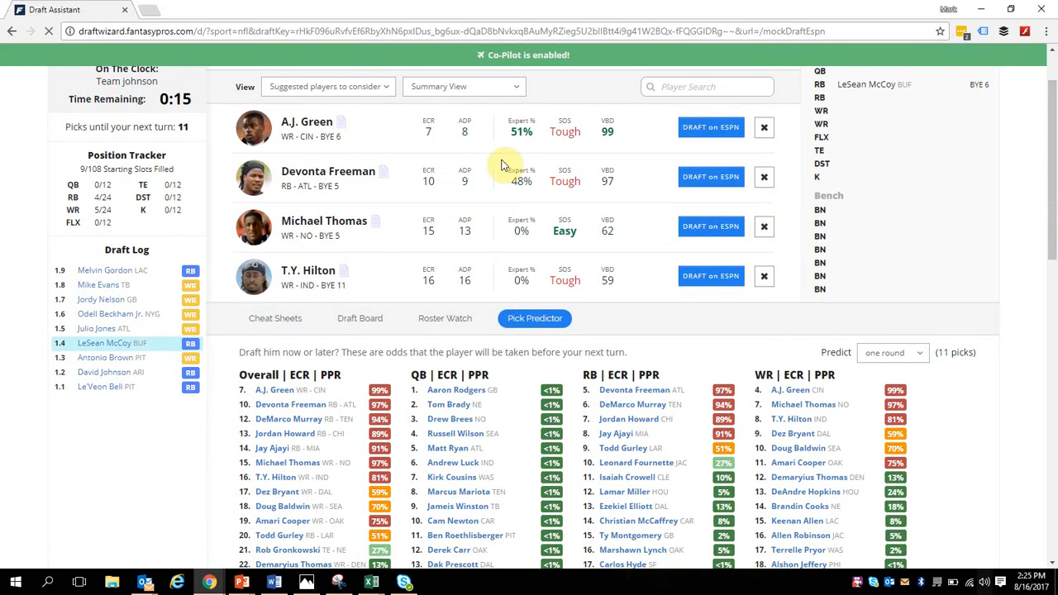
click(324, 83)
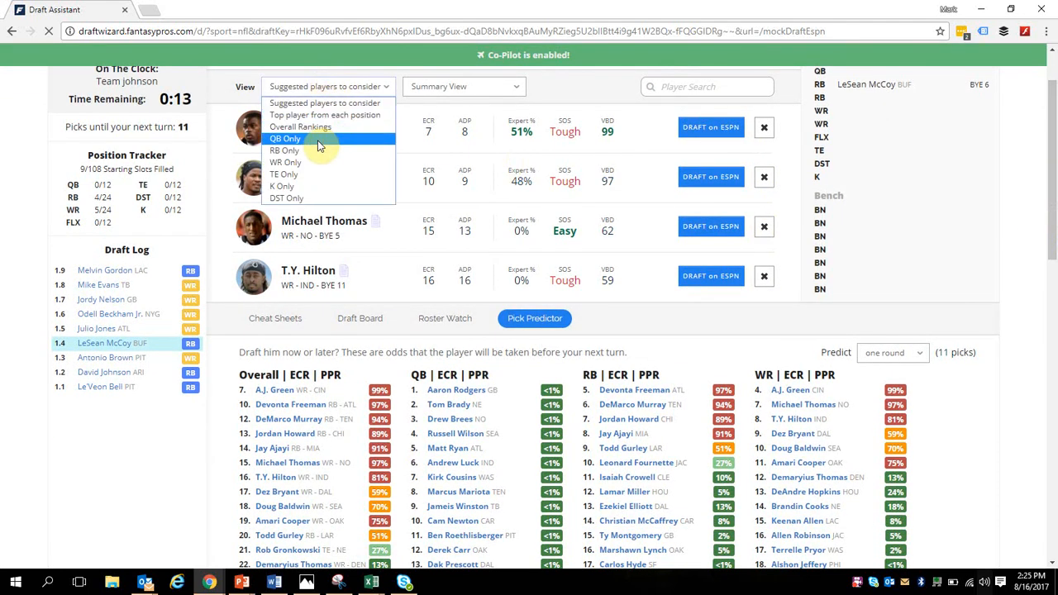
click(317, 140)
click(318, 96)
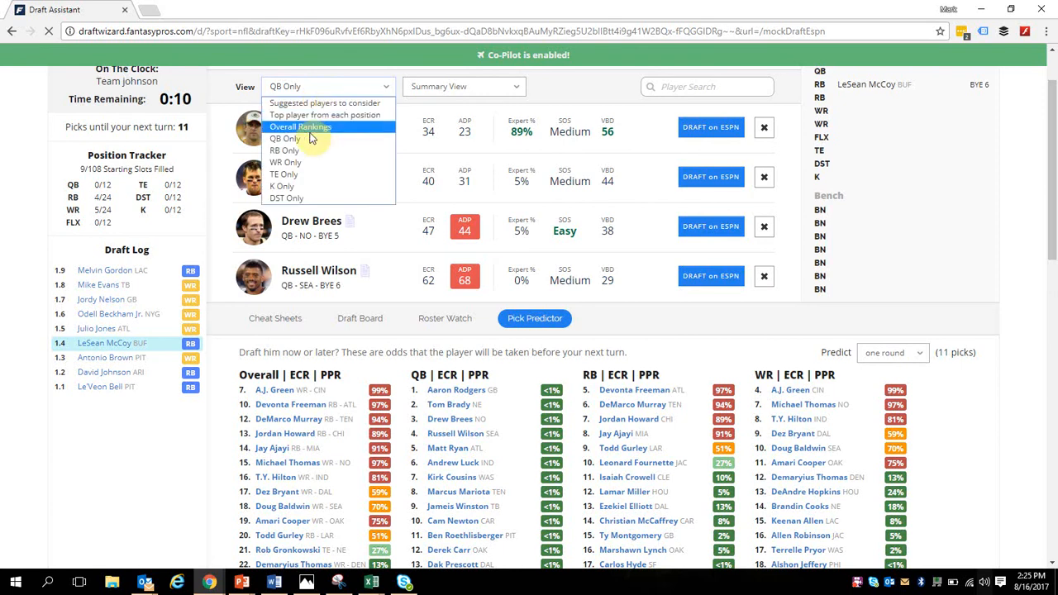
click(307, 152)
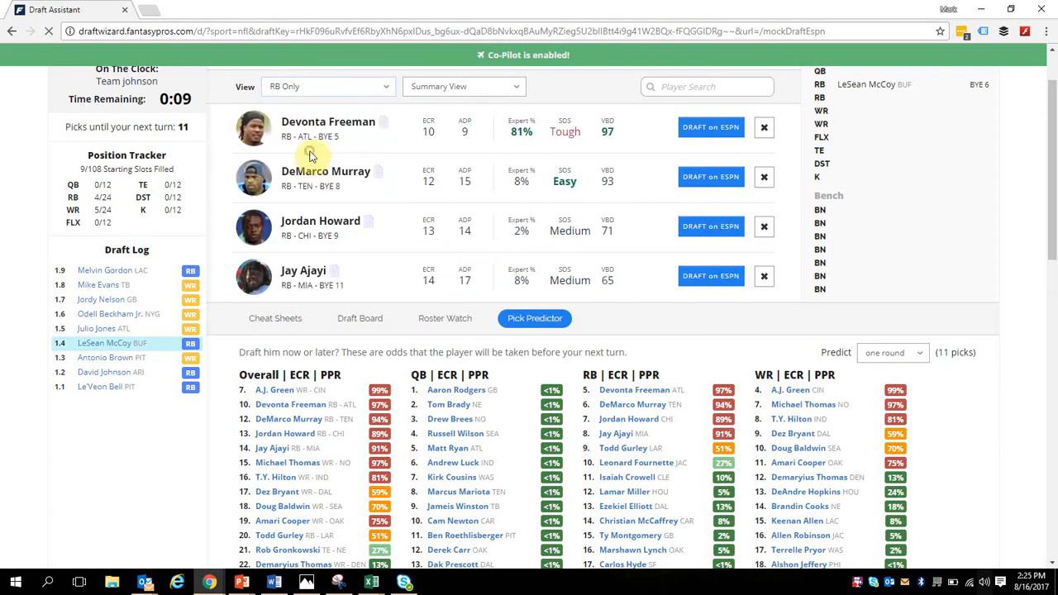
Step: Compare the VBD values of the top two running backs, Devonta Freeman and DeMarco Murray
double_click(610, 132)
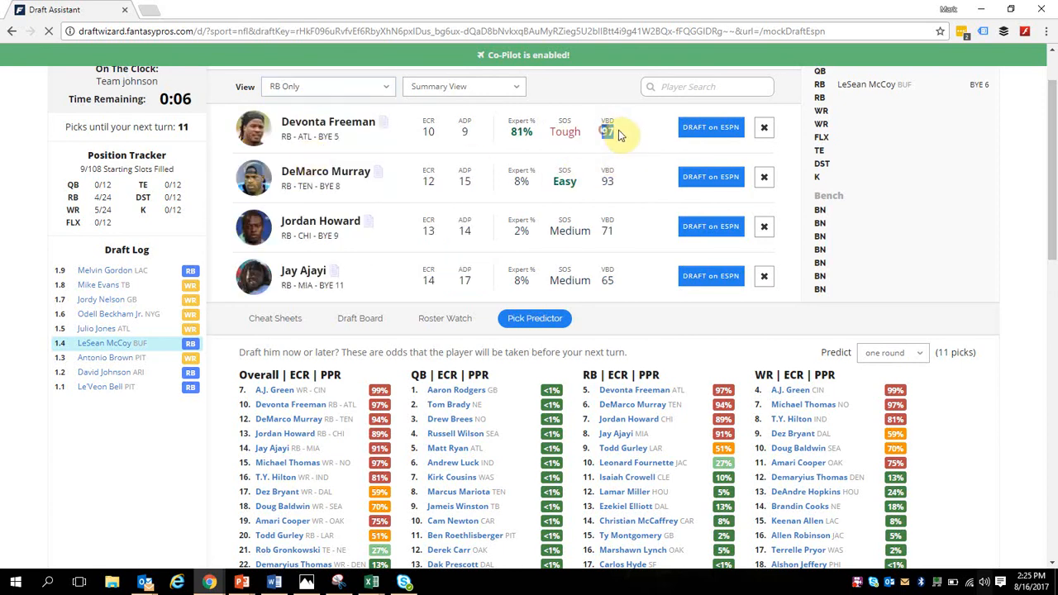
drag(607, 179, 618, 159)
click(613, 193)
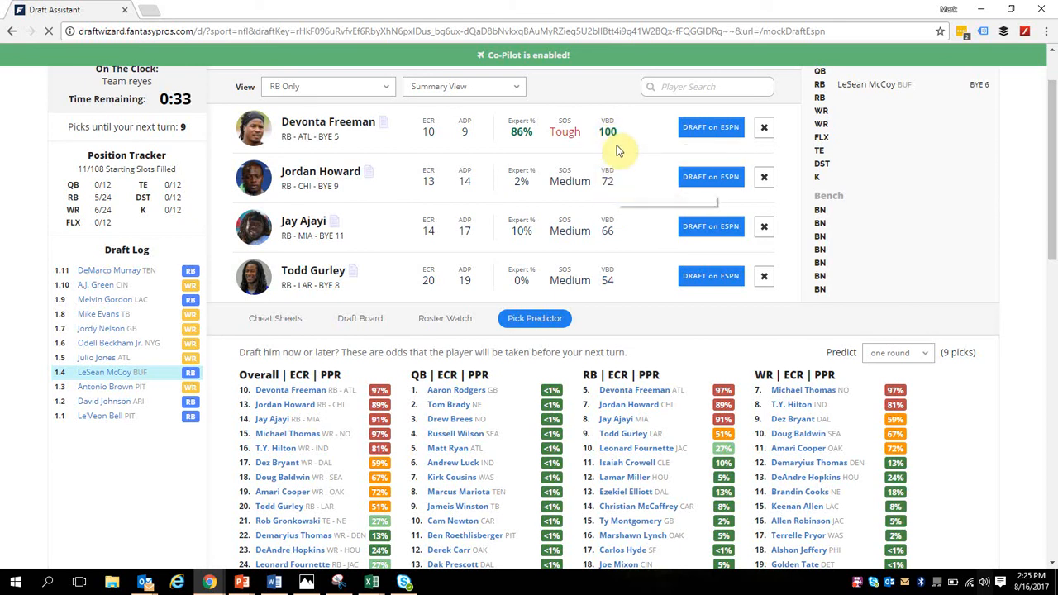
Step: View the player list with WR Only and return to RB Only to compare VBD values across the two positions
click(322, 87)
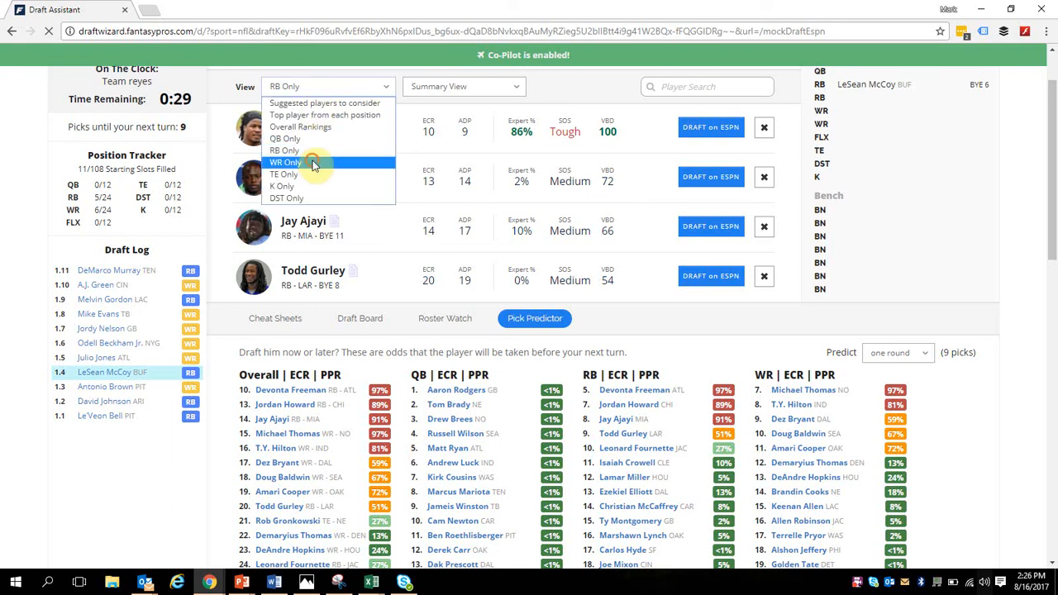
click(313, 164)
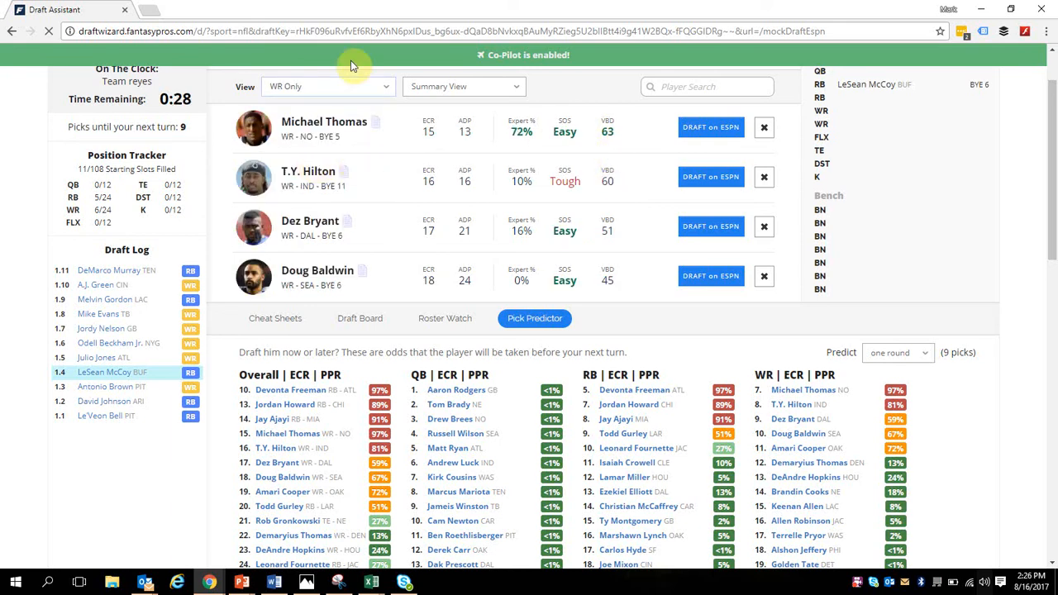
click(312, 87)
click(302, 153)
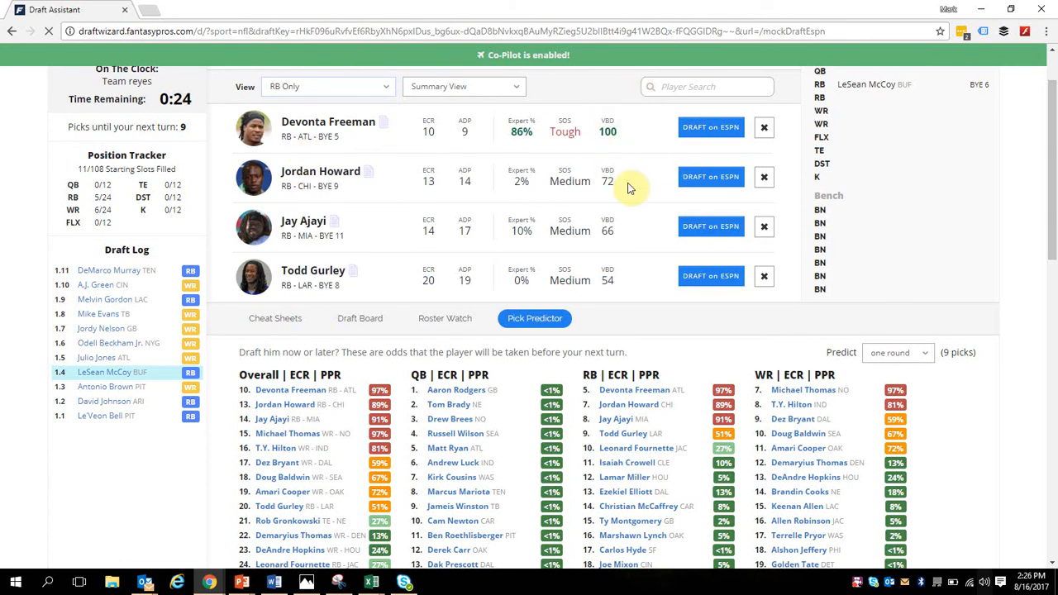
drag(1054, 166, 1055, 130)
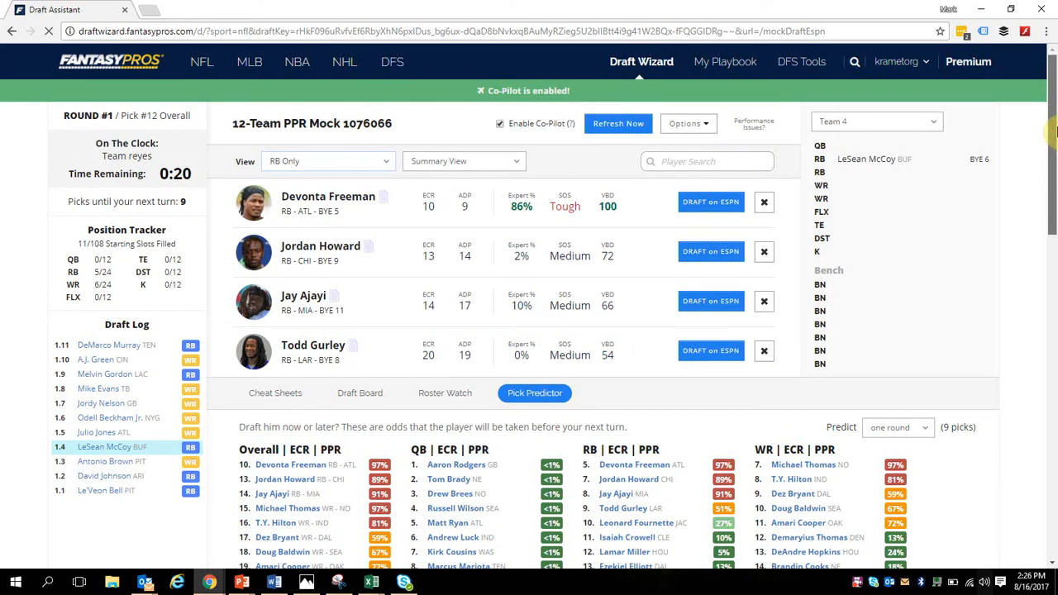
drag(1056, 131, 1055, 135)
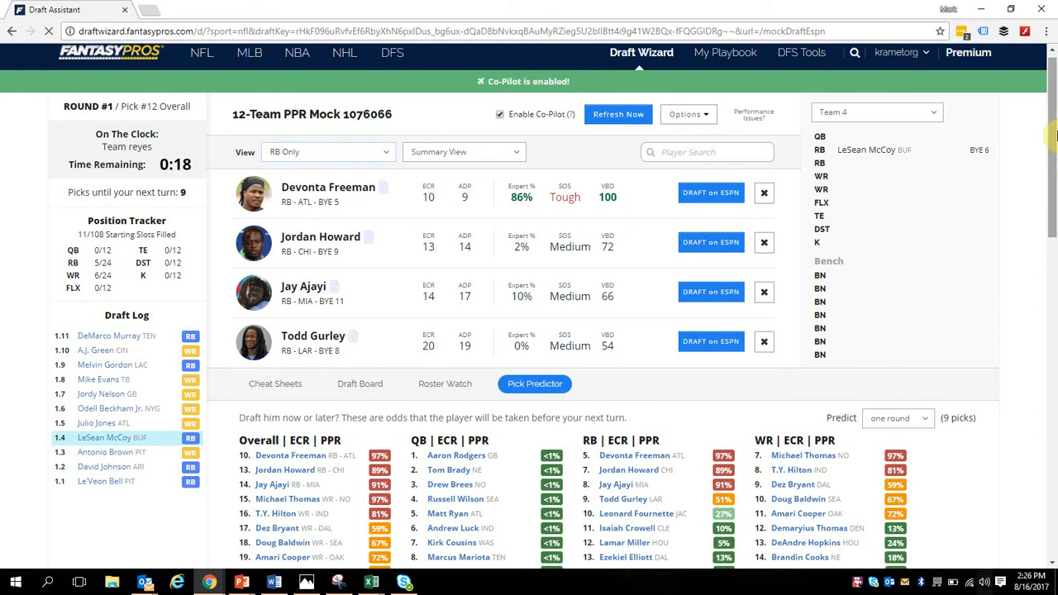